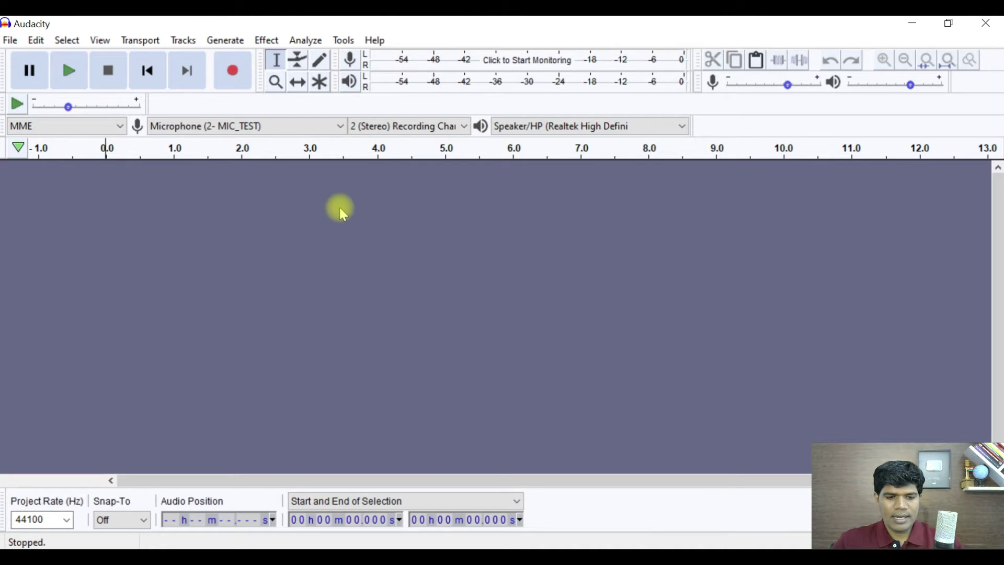
- Import the desktop video WIN_20200909_10_45_13_Pro into the empty Audacity project and play its first few seconds
{"action": "left_click", "coordinate": [924, 24]}
{"action": "left_click_drag", "start_coordinate": [320, 128], "coordinate": [341, 237]}
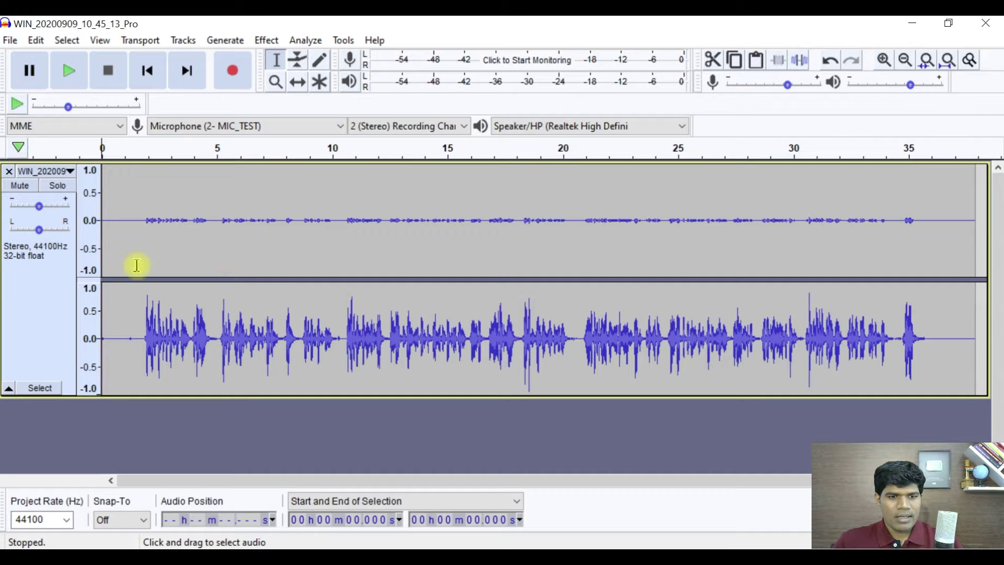
{"action": "left_click", "coordinate": [68, 77]}
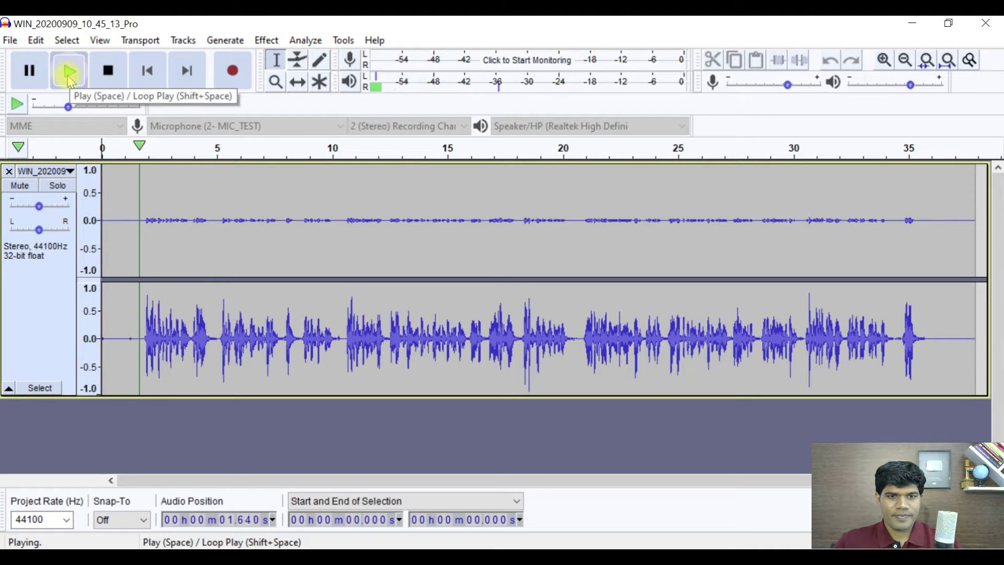
{"action": "left_click", "coordinate": [32, 74]}
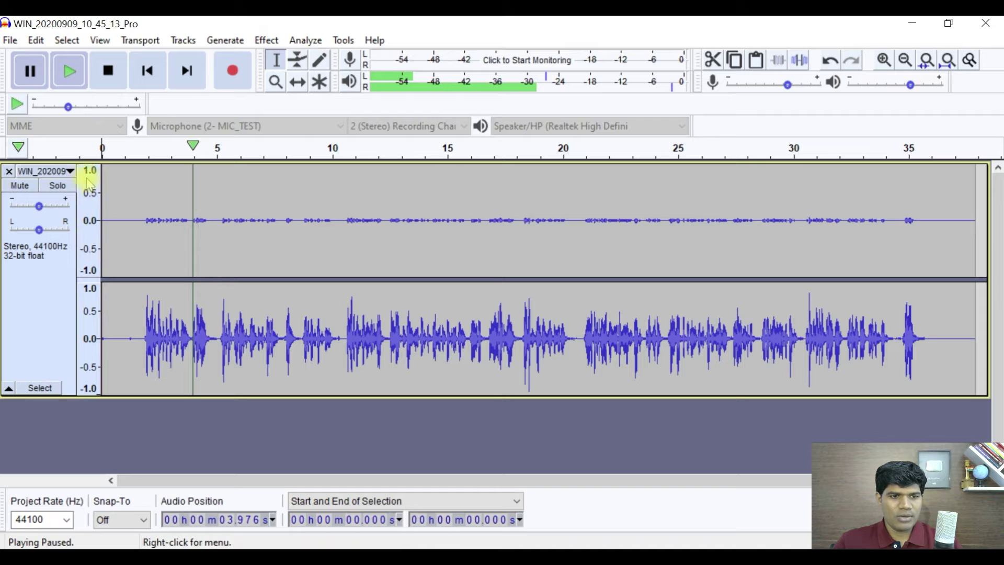
- Split the stereo track into separate left and right tracks and delete all the audio of the left one
{"action": "left_click", "coordinate": [72, 173]}
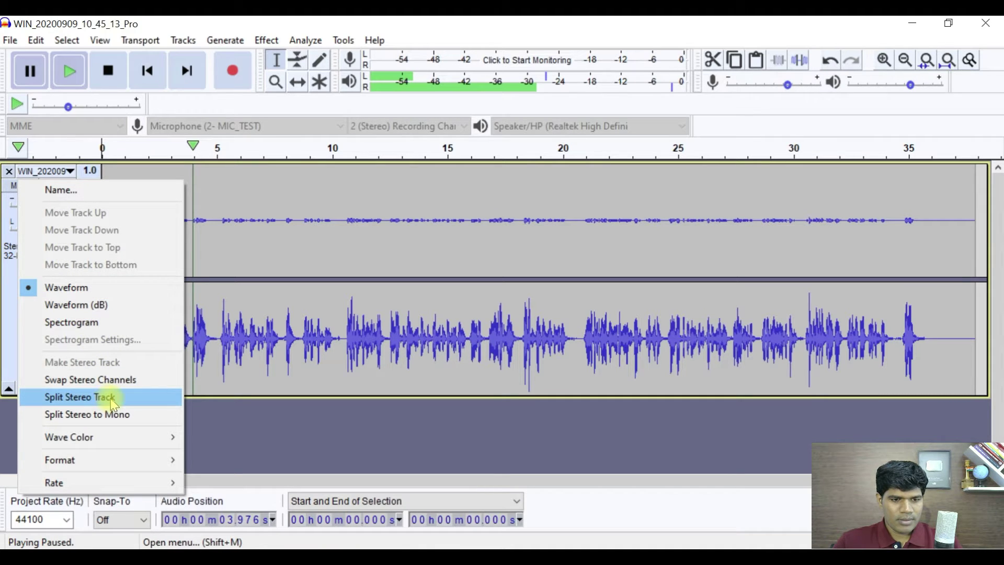
{"action": "left_click", "coordinate": [128, 396]}
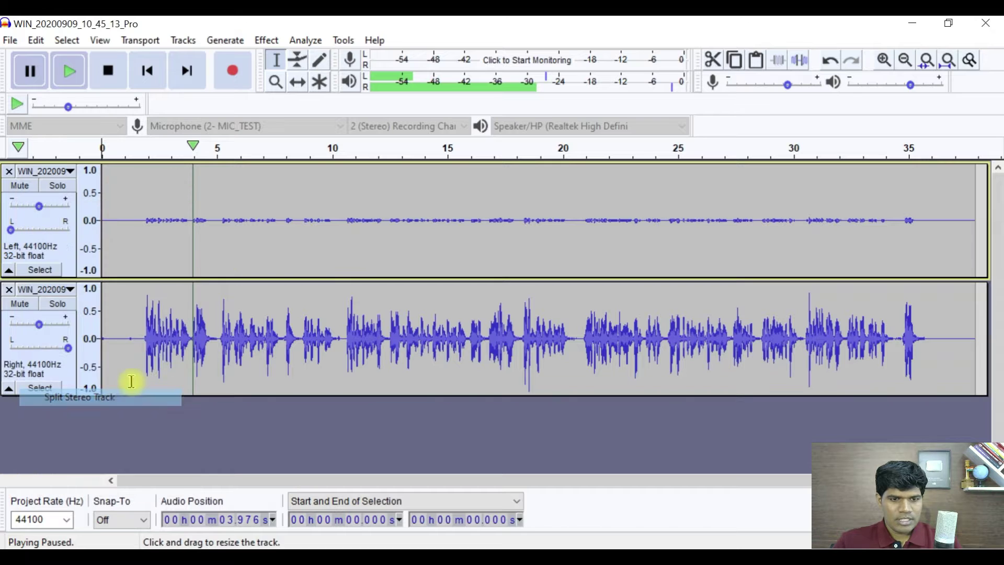
{"action": "left_click", "coordinate": [263, 250]}
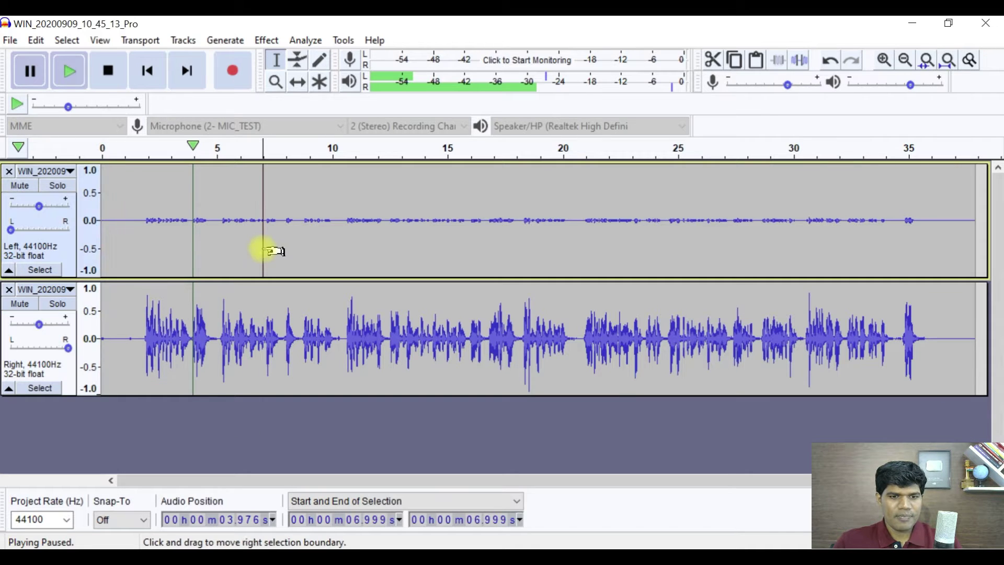
{"action": "left_click", "coordinate": [47, 269]}
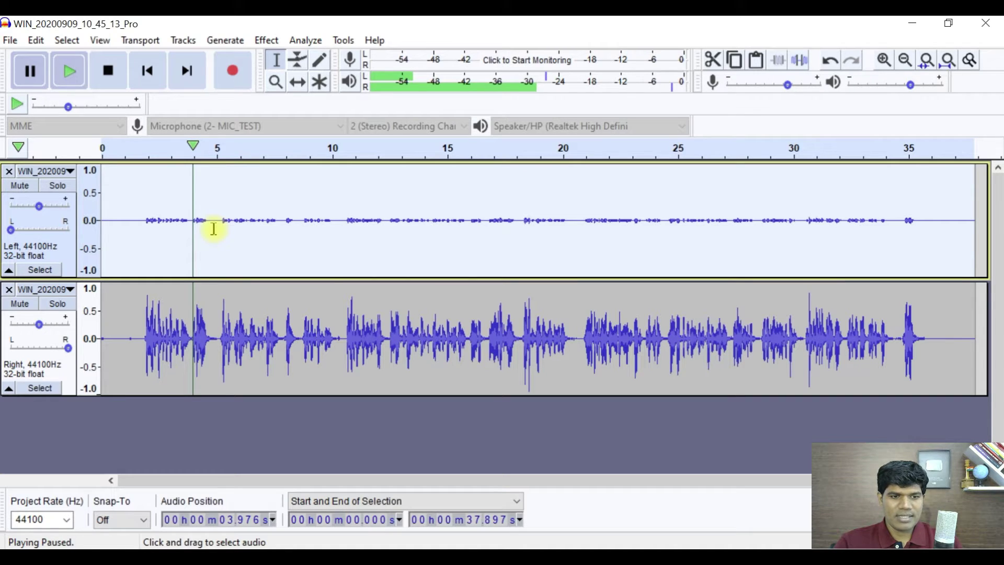
{"action": "key", "text": "Delete"}
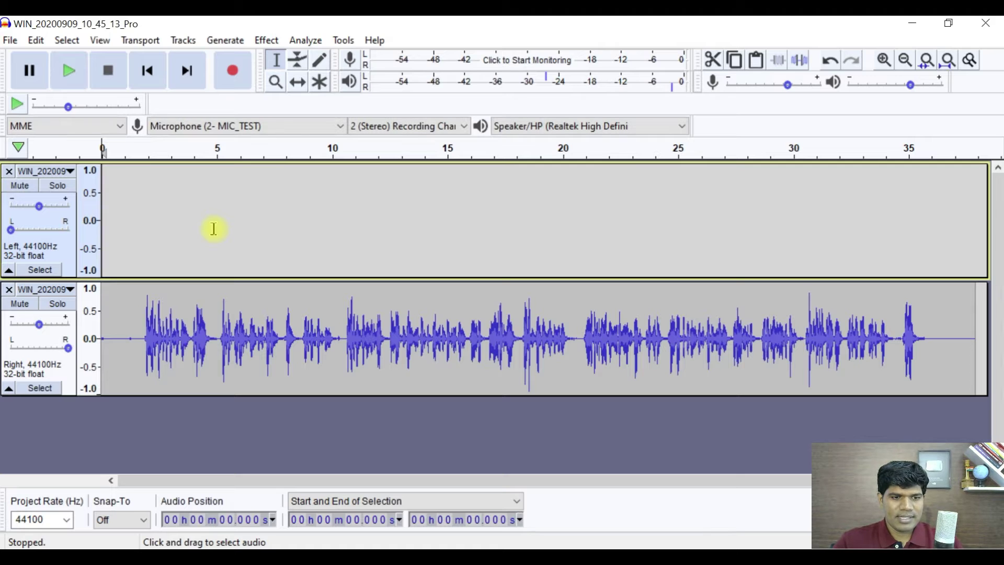
- Play a short stretch of the remaining right-channel track from about 1.6 s, then pause
{"action": "left_click", "coordinate": [140, 363]}
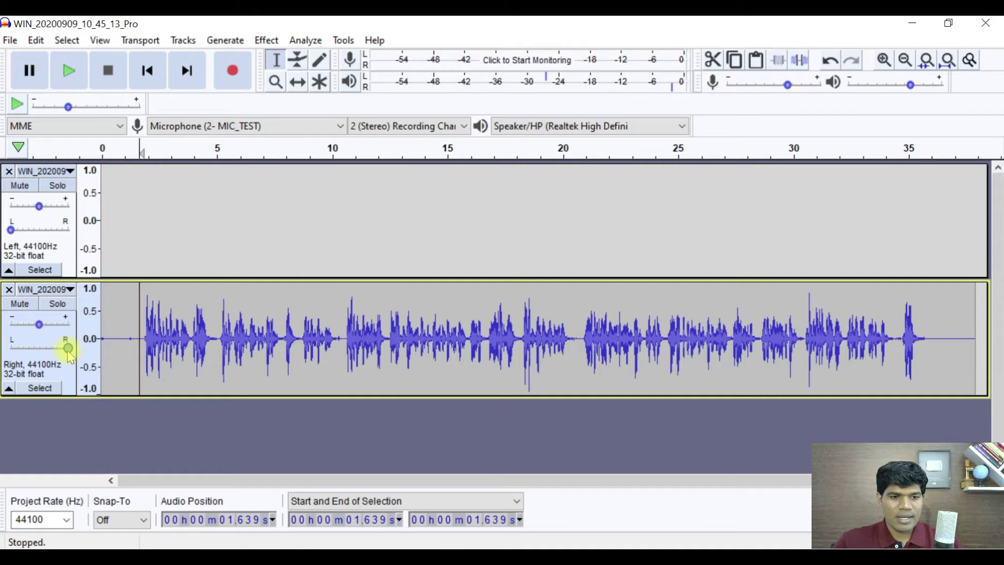
{"action": "mouse_move", "coordinate": [70, 349]}
{"action": "left_mouse_down"}
{"action": "mouse_move", "coordinate": [42, 352]}
{"action": "mouse_move", "coordinate": [75, 357]}
{"action": "left_mouse_up"}
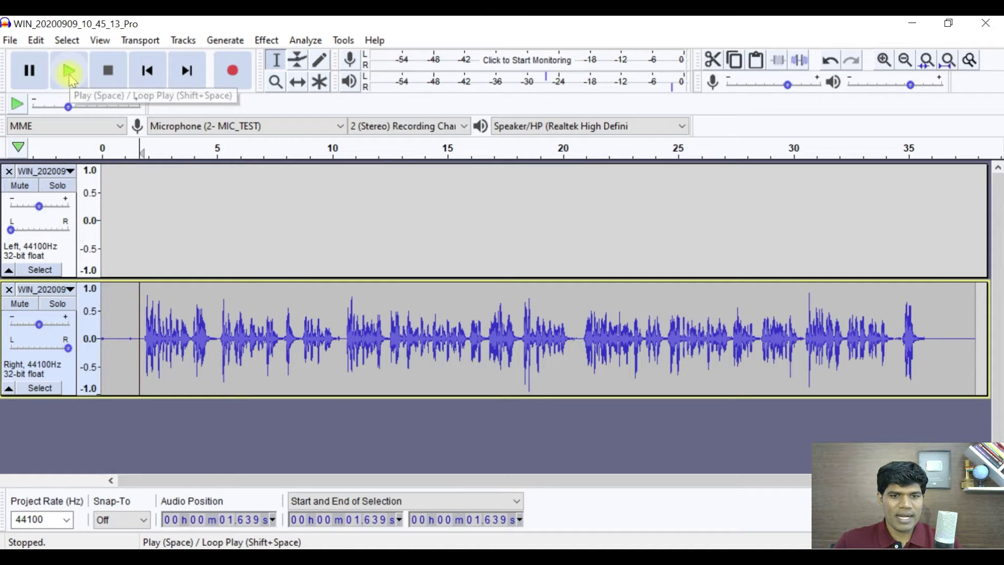
{"action": "left_click", "coordinate": [71, 78]}
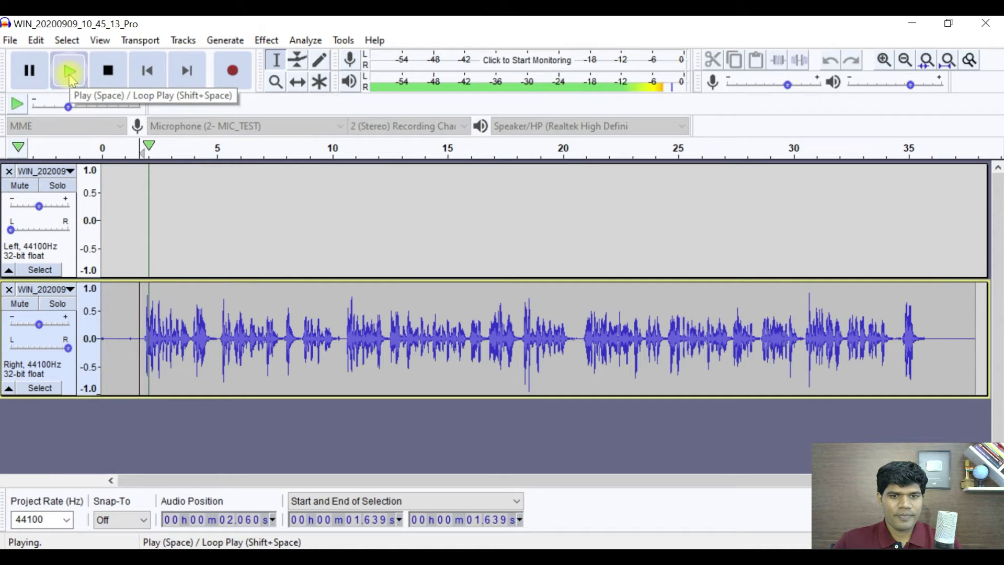
{"action": "left_click", "coordinate": [38, 76]}
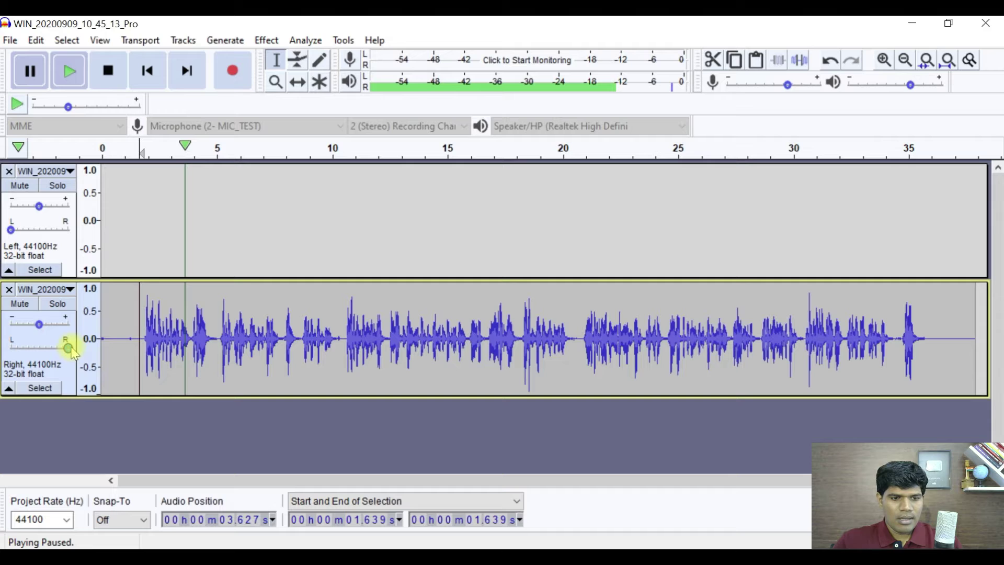
- Pan the right-channel track to the centre and play a few seconds of it to check the sound
{"action": "left_click_drag", "start_coordinate": [71, 348], "coordinate": [44, 349]}
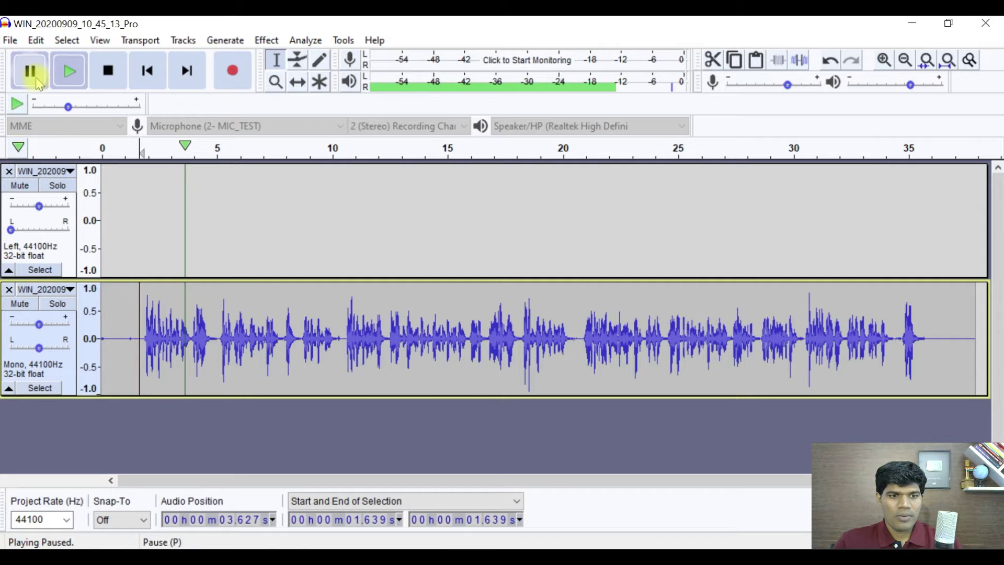
{"action": "left_click", "coordinate": [70, 74]}
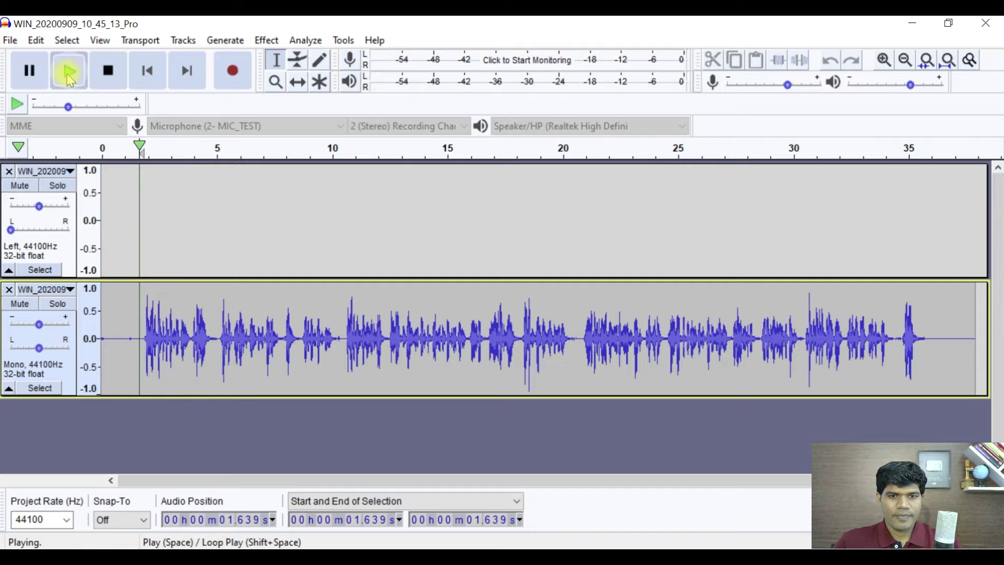
{"action": "left_click", "coordinate": [32, 76]}
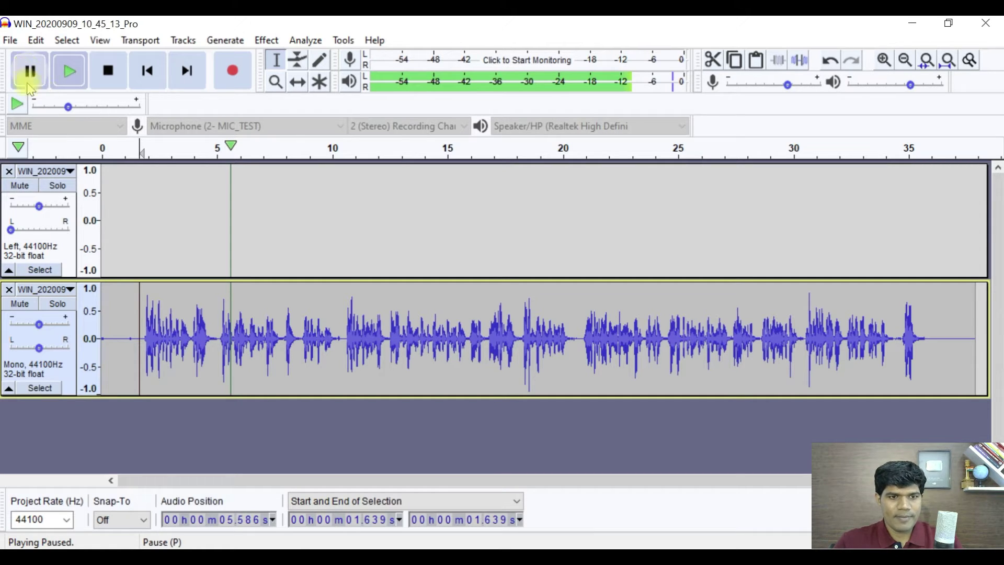
- Export the audio as an MP3 to the Desktop under the suggested name, with Standard 170-210 kbps quality and empty metadata tags
{"action": "left_click", "coordinate": [11, 41]}
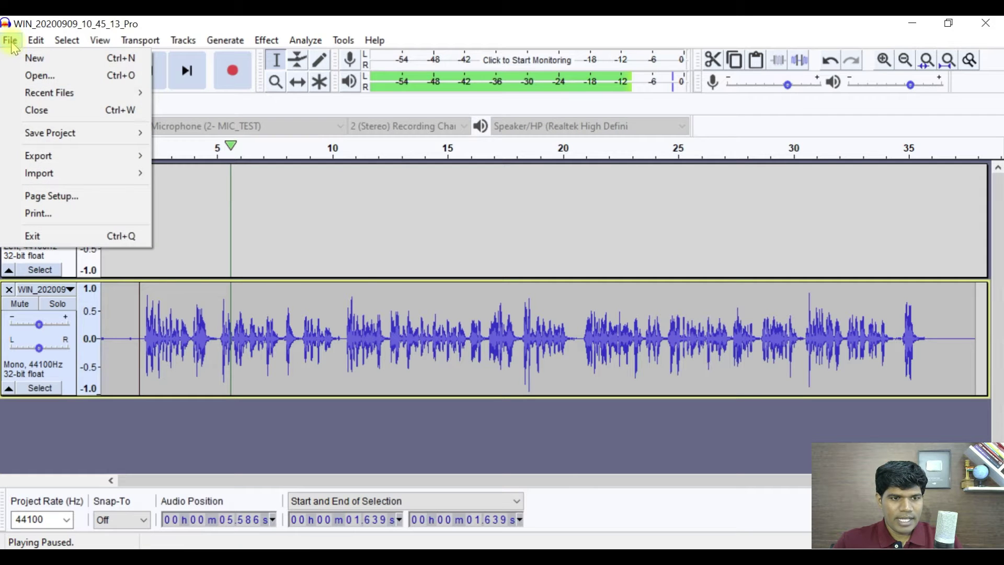
{"action": "mouse_move", "coordinate": [52, 162]}
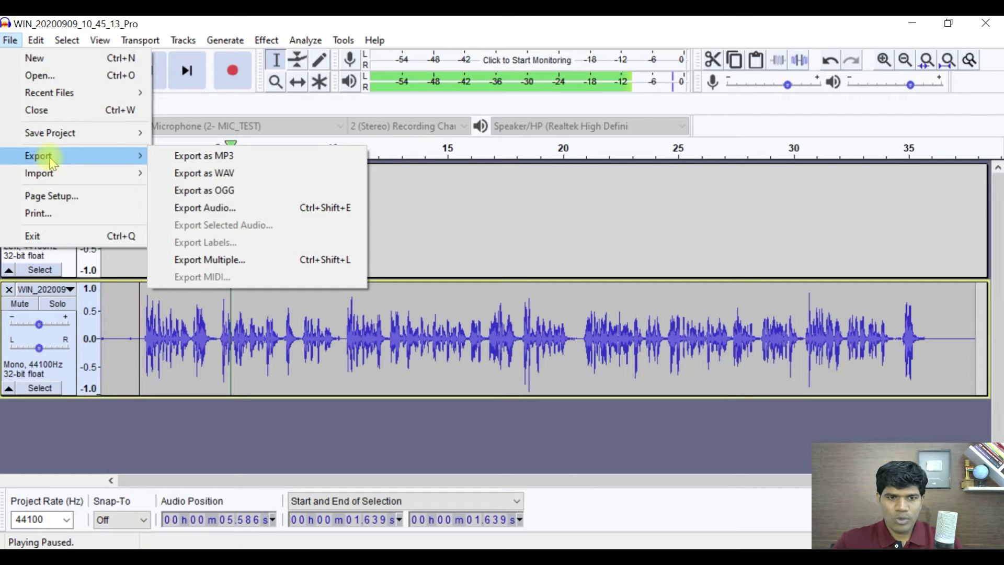
{"action": "left_click", "coordinate": [253, 156]}
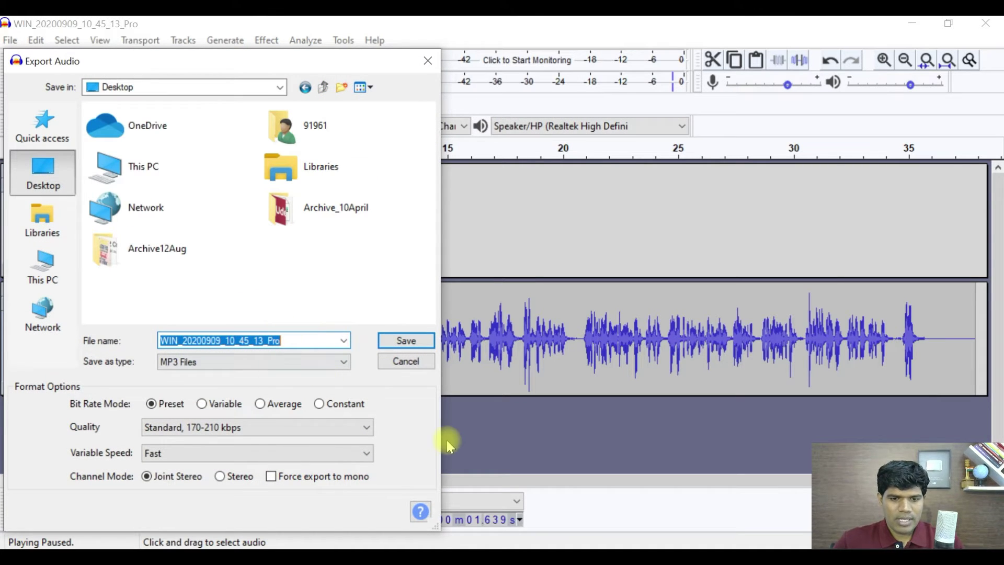
{"action": "left_click", "coordinate": [412, 343]}
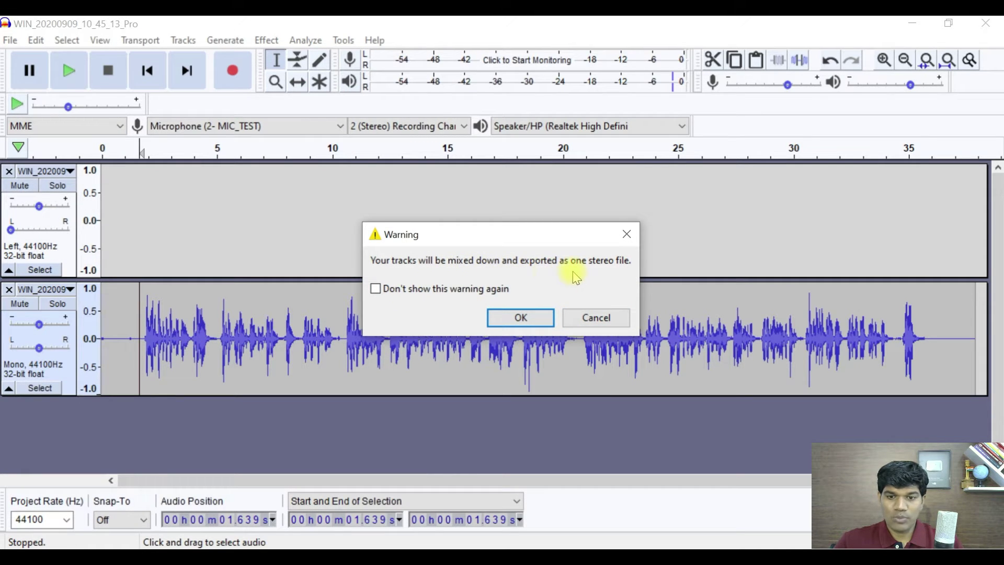
{"action": "left_click", "coordinate": [531, 324]}
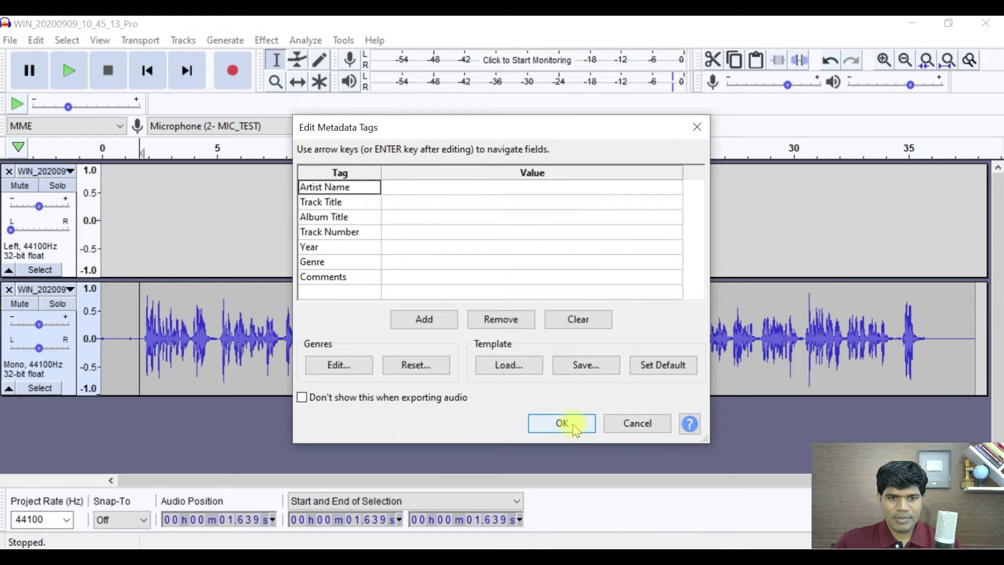
{"action": "left_click", "coordinate": [573, 426]}
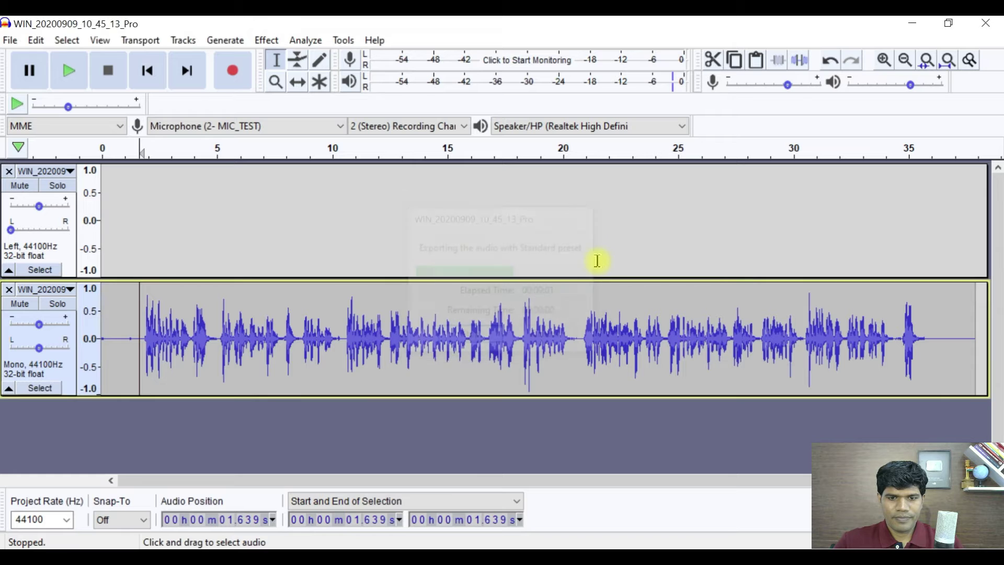
- Minimize Audacity and move the exported MP3 directly below the source video on the desktop
{"action": "left_click", "coordinate": [912, 26]}
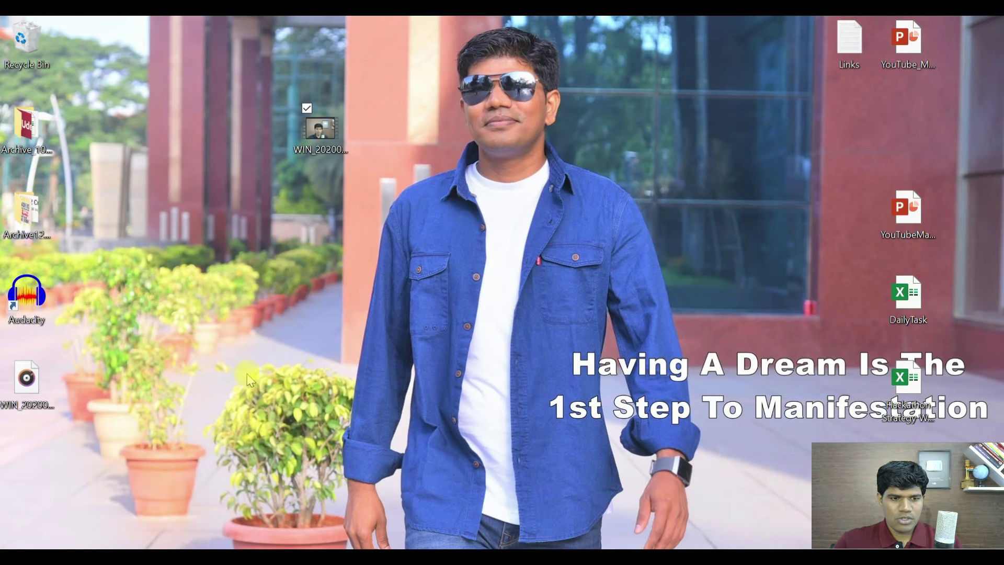
{"action": "left_click_drag", "start_coordinate": [26, 379], "coordinate": [338, 221]}
{"action": "left_click", "coordinate": [444, 219]}
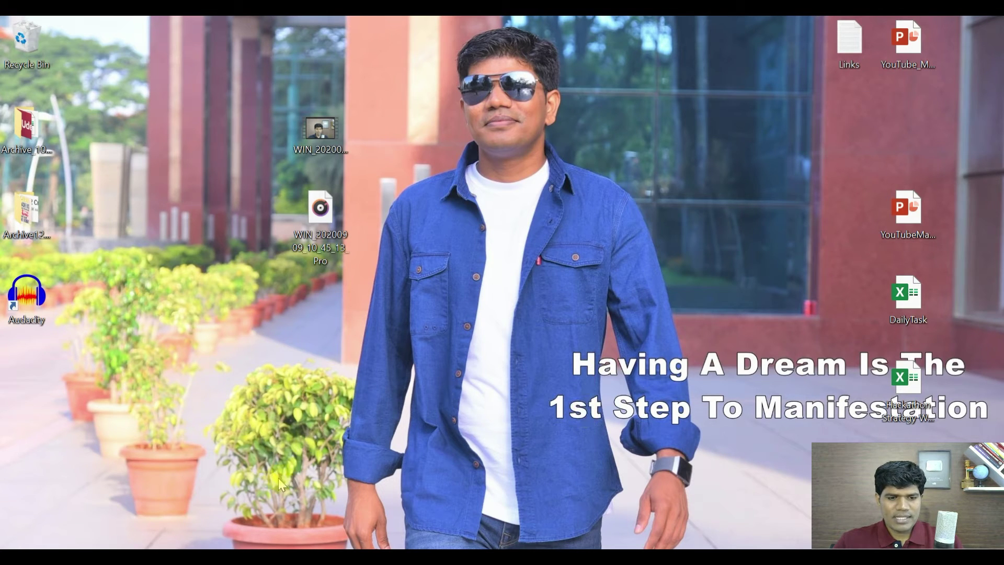
- Switch to Movavi Video Suite and add WIN_20200909_10_45_13_Pro.mp4 from the desktop to the start of the video track
{"action": "mouse_move", "coordinate": [173, 557]}
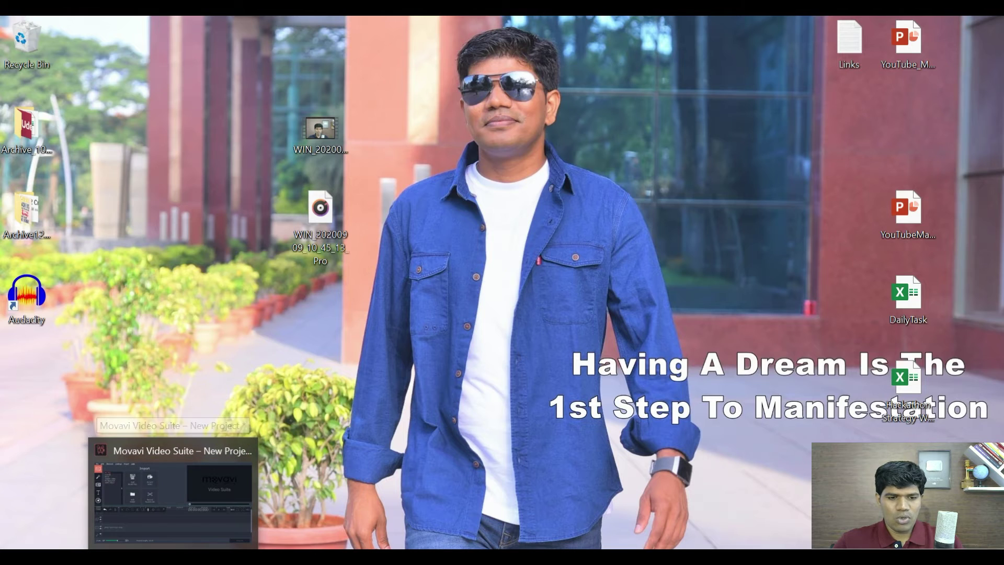
{"action": "left_click", "coordinate": [172, 492]}
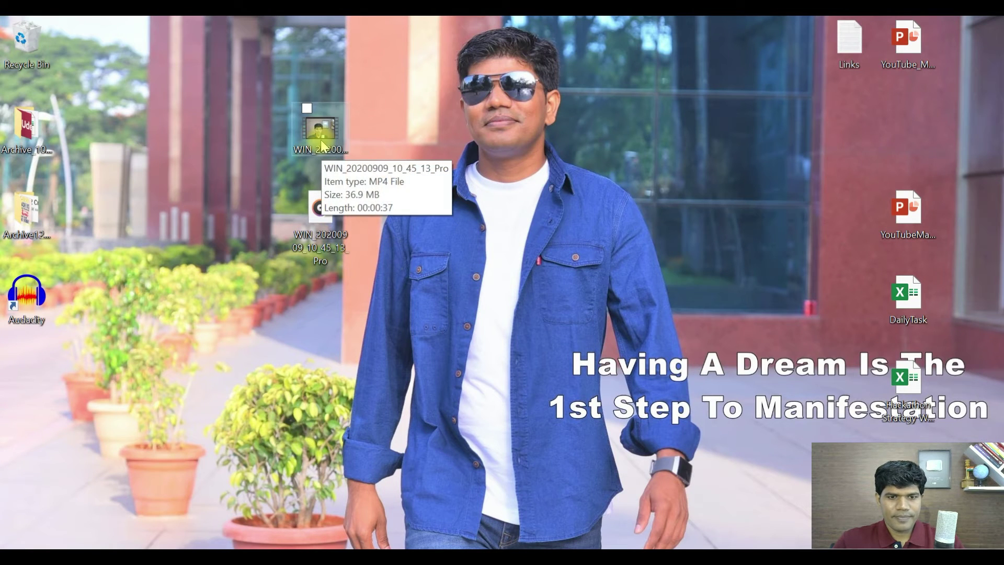
{"action": "left_click_drag", "start_coordinate": [324, 149], "coordinate": [186, 386]}
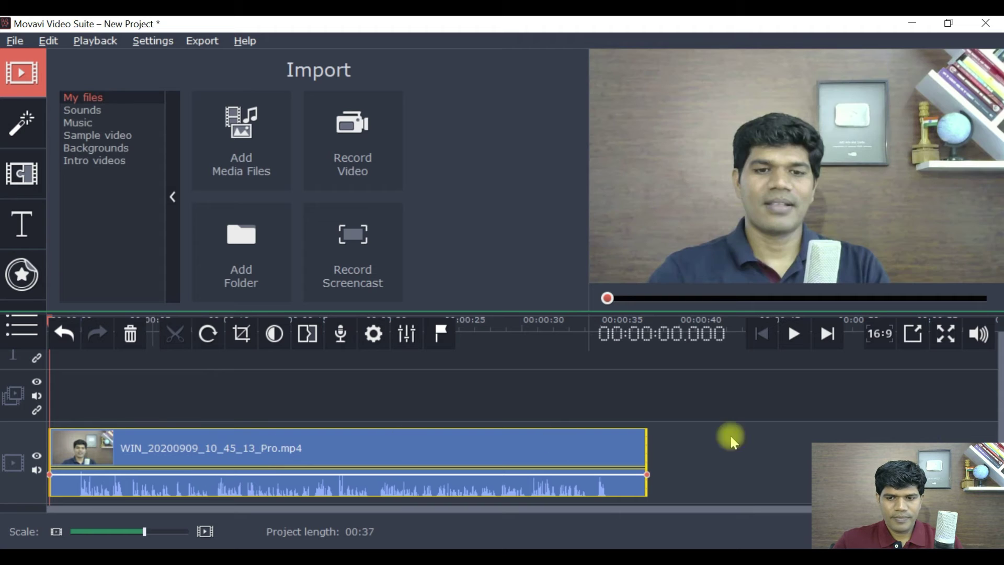
- Add the exported WIN_20200909_10_45_13_Pro.mp3 from the desktop to the audio track, aligned with the start of the video
{"action": "scroll", "coordinate": [997, 403], "scroll_direction": "down", "scroll_amount": 3}
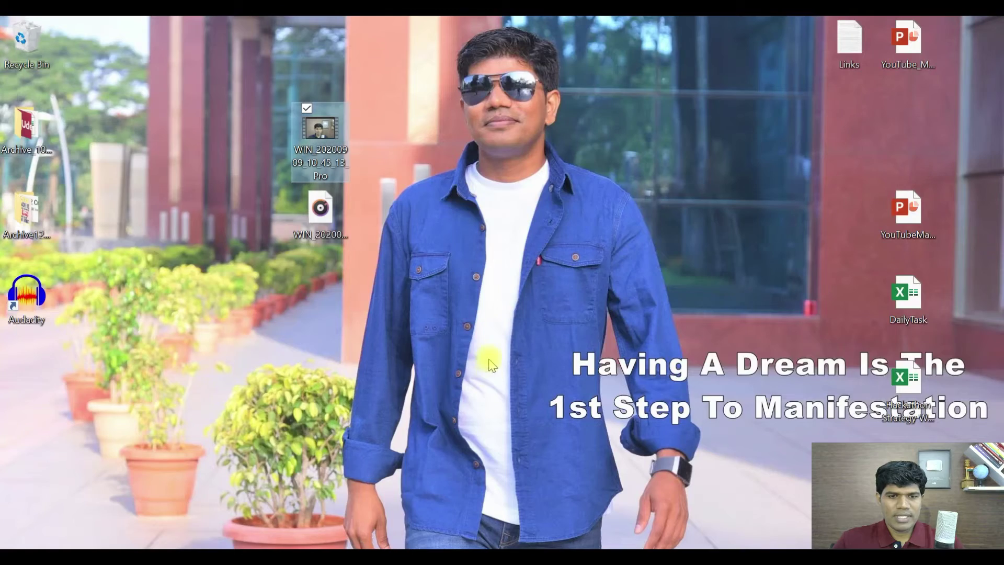
{"action": "key", "text": "super+d"}
{"action": "left_click_drag", "start_coordinate": [320, 209], "coordinate": [103, 460]}
{"action": "key", "text": "alt+Tab"}
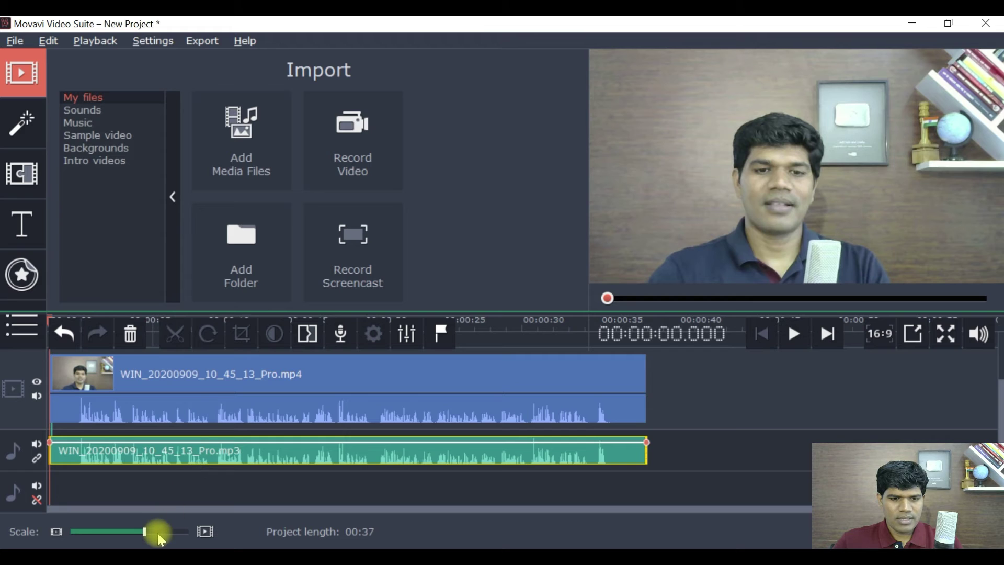
- Detach the video clip's original audio and delete it, keeping only the corrected MP3 under the video
{"action": "left_click", "coordinate": [168, 533]}
{"action": "left_click", "coordinate": [168, 532]}
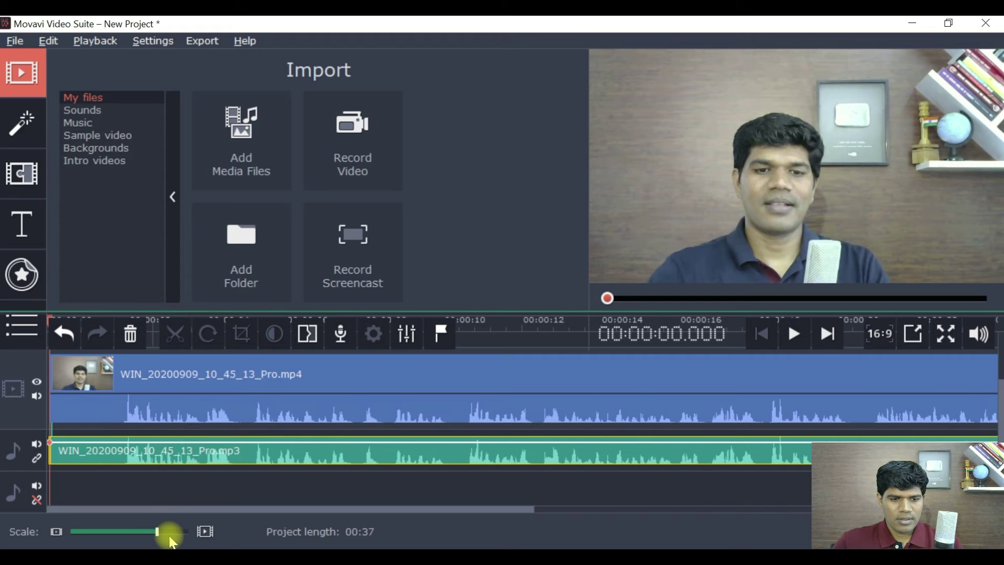
{"action": "left_click", "coordinate": [160, 405]}
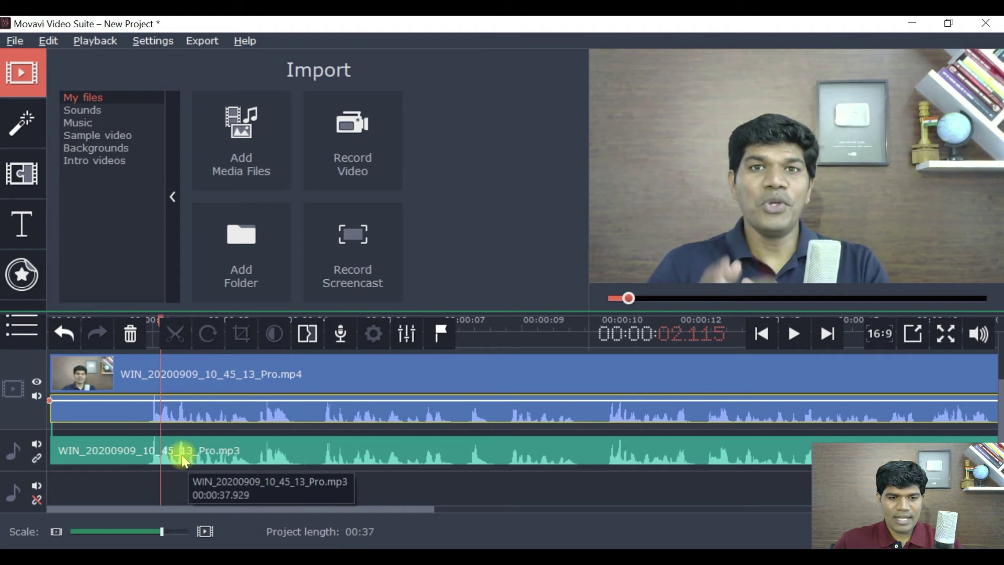
{"action": "left_click", "coordinate": [184, 461]}
{"action": "left_click", "coordinate": [204, 411]}
{"action": "right_click", "coordinate": [216, 413]}
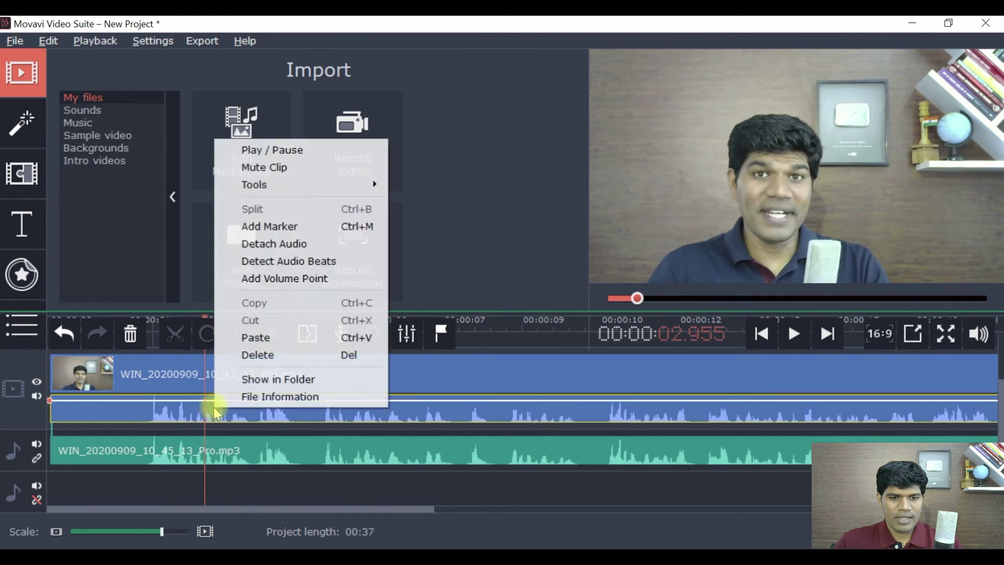
{"action": "left_click", "coordinate": [296, 244]}
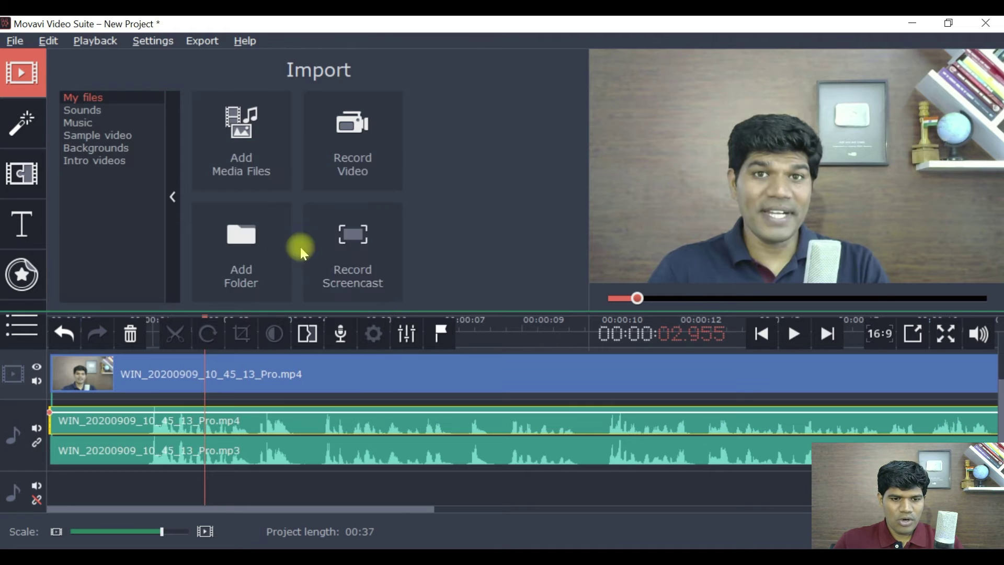
{"action": "left_click", "coordinate": [275, 418]}
{"action": "key", "text": "Delete"}
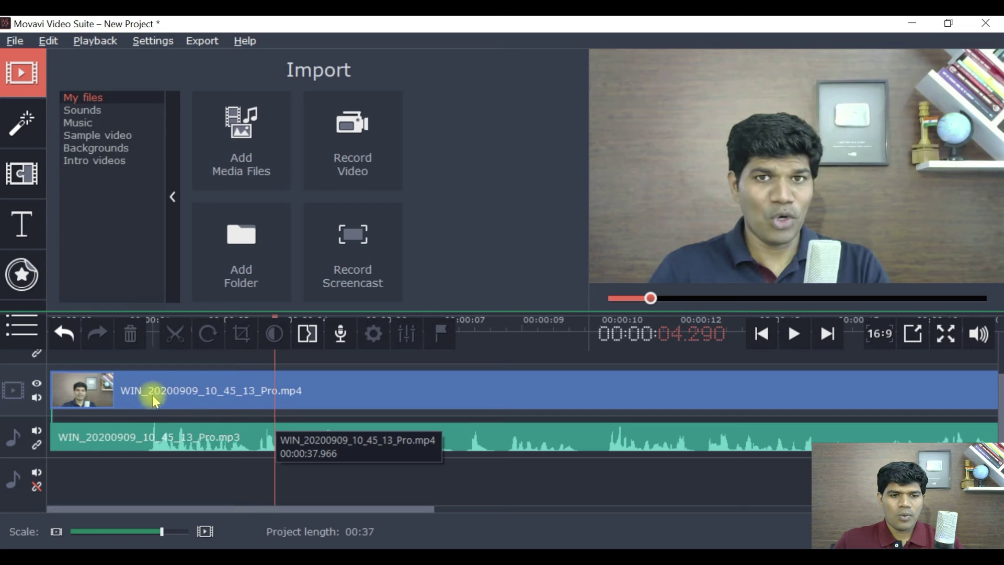
- Export the project as an MP4 named Corrected to C:\FinalVideos with Good quality
{"action": "left_click", "coordinate": [140, 385]}
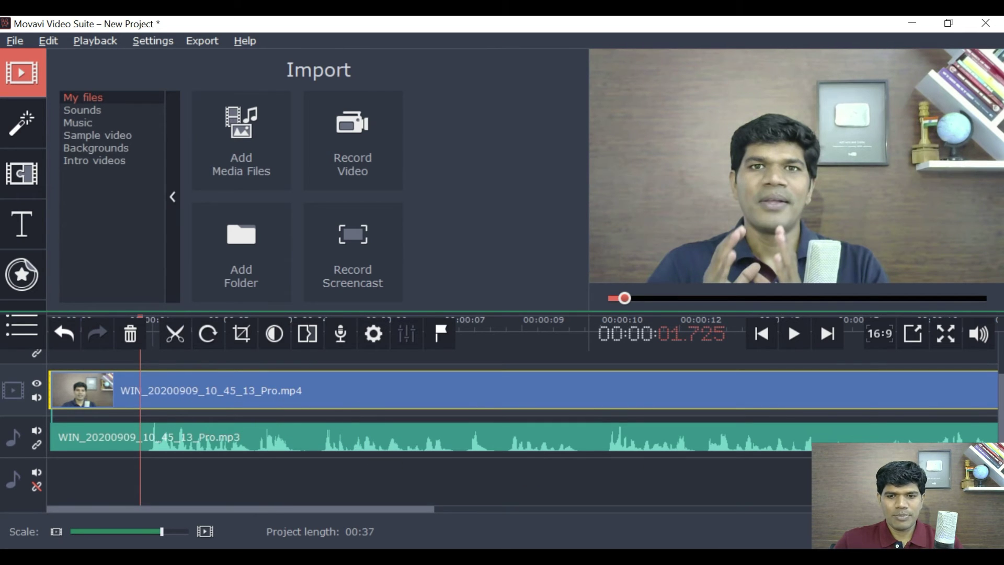
{"action": "key", "text": "ctrl+e"}
{"action": "left_click_drag", "start_coordinate": [571, 152], "coordinate": [485, 152]}
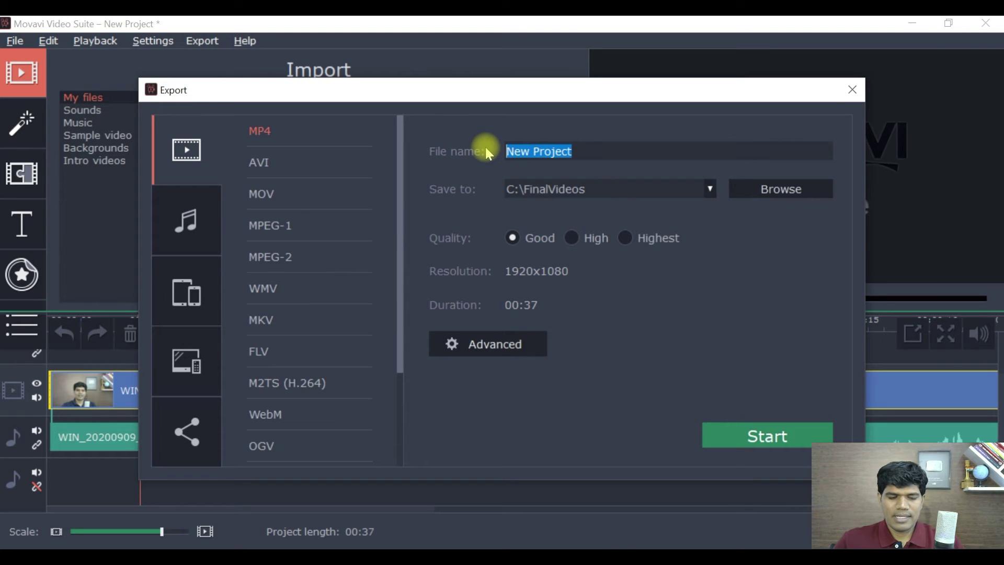
{"action": "type", "text": "Corrected"}
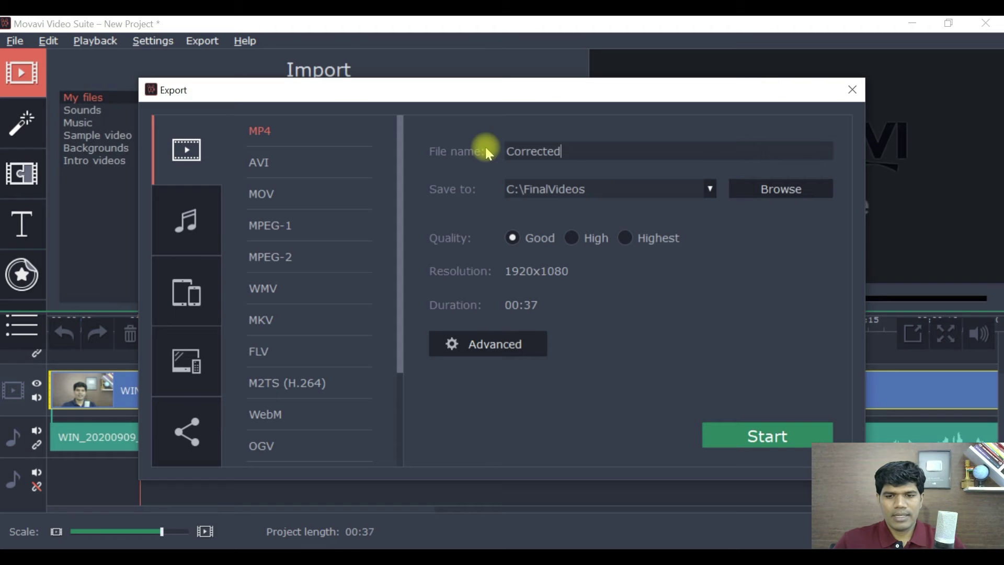
{"action": "left_click", "coordinate": [779, 441]}
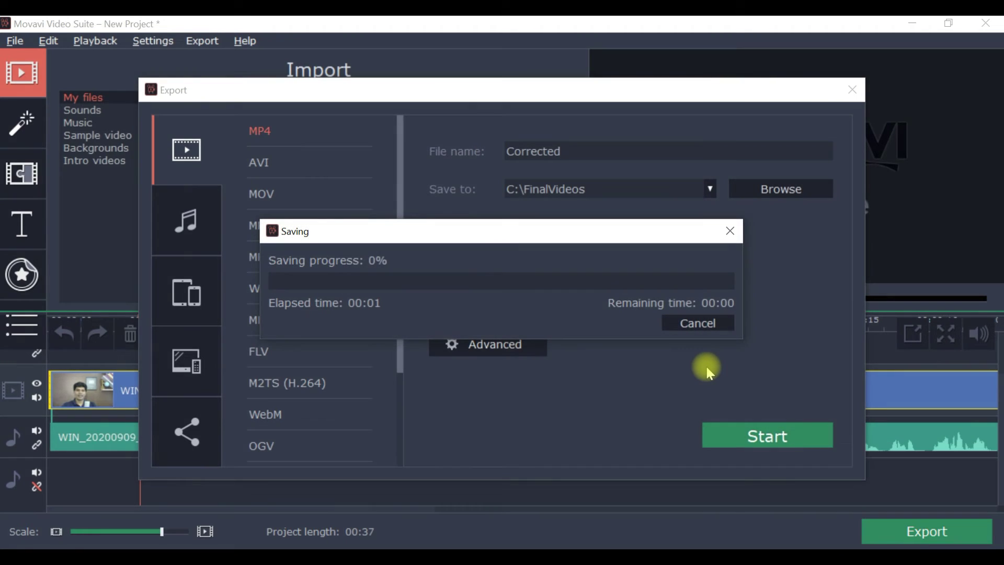